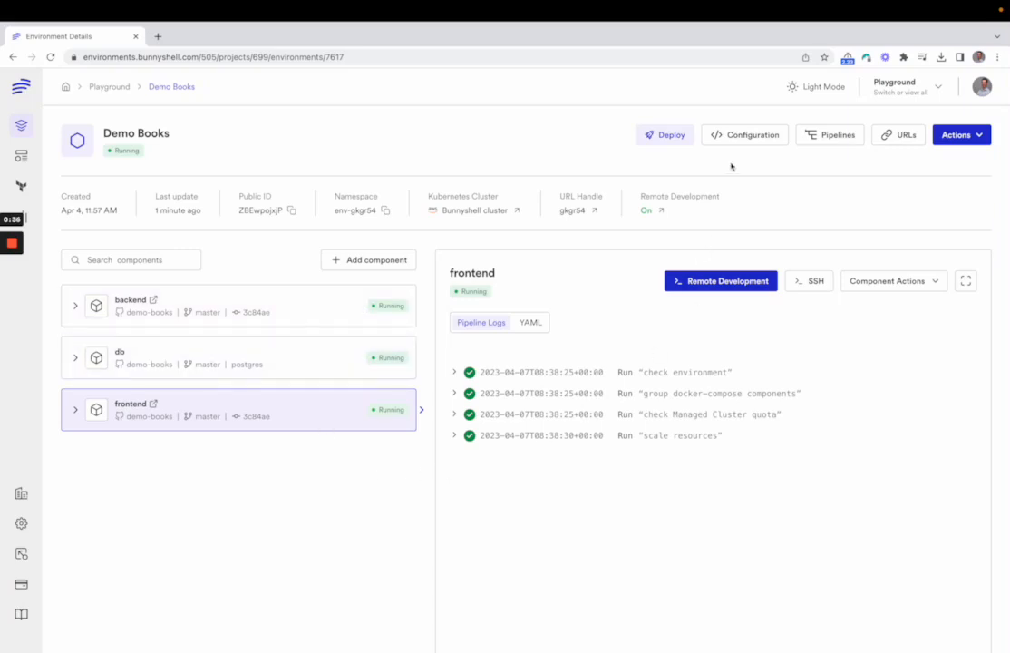
Step: Examine the Demo Books environment's bunnyshell.yaml configuration, then close it
{"action": "left_click", "coordinate": [743, 136]}
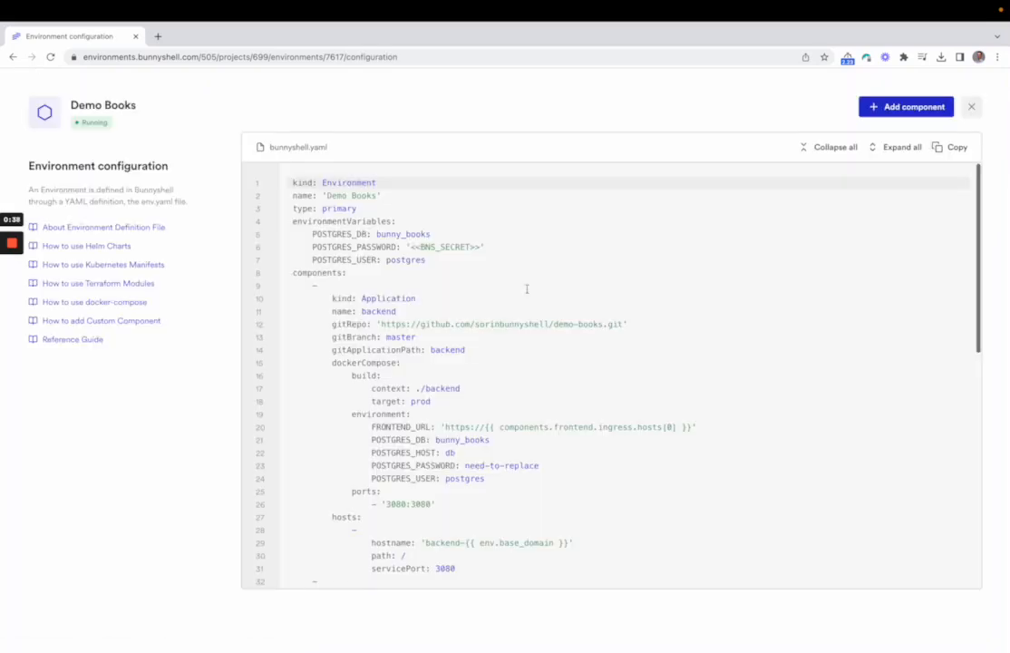
{"action": "scroll", "coordinate": [399, 356], "scroll_direction": "down", "scroll_amount": 10}
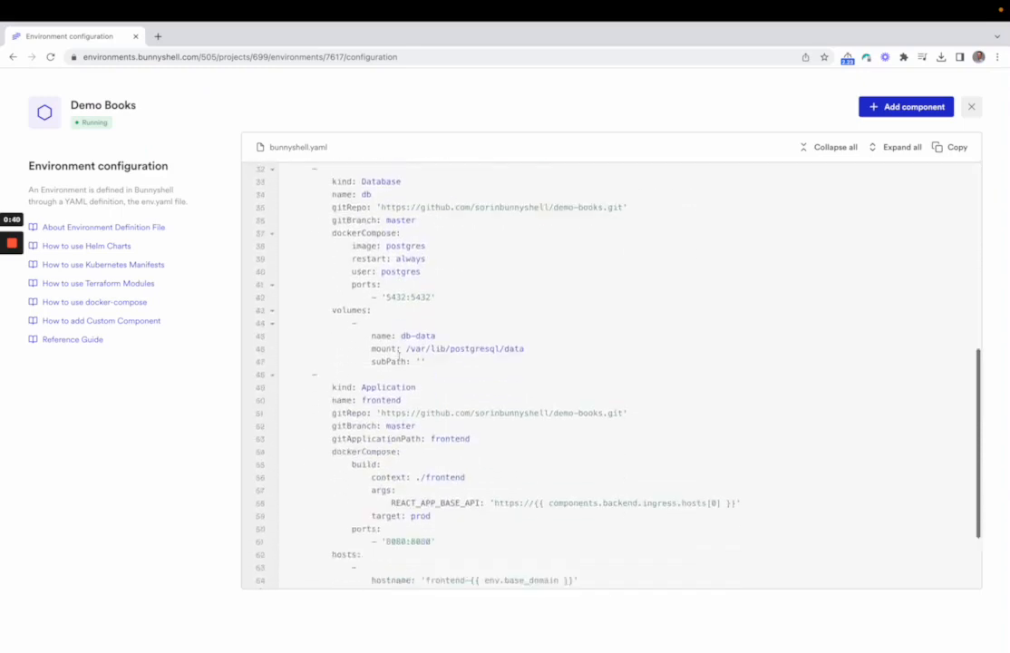
{"action": "left_click", "coordinate": [971, 106]}
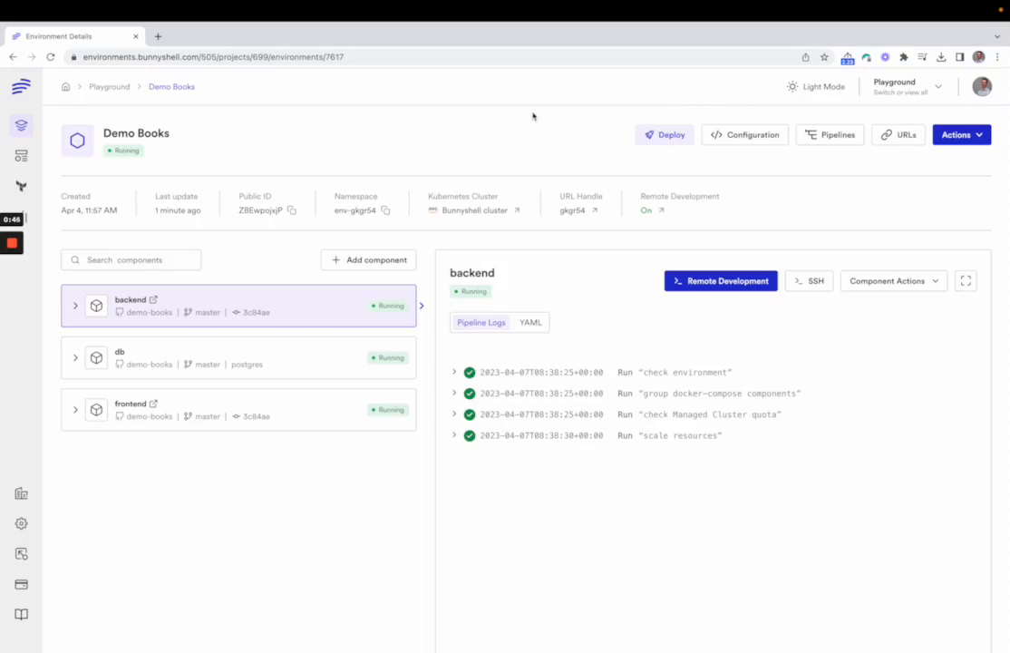
Step: In Demo Books' ephemeral environment settings, enable creating ephemeral environments on pull requests
{"action": "left_click", "coordinate": [966, 134]}
{"action": "left_click", "coordinate": [965, 163]}
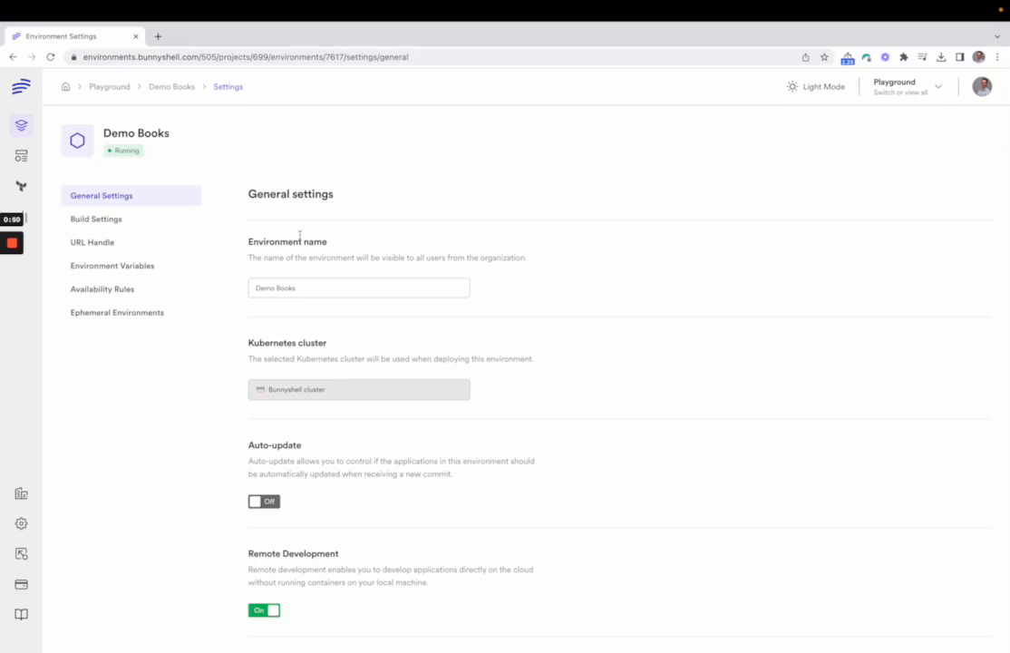
{"action": "left_click", "coordinate": [151, 318]}
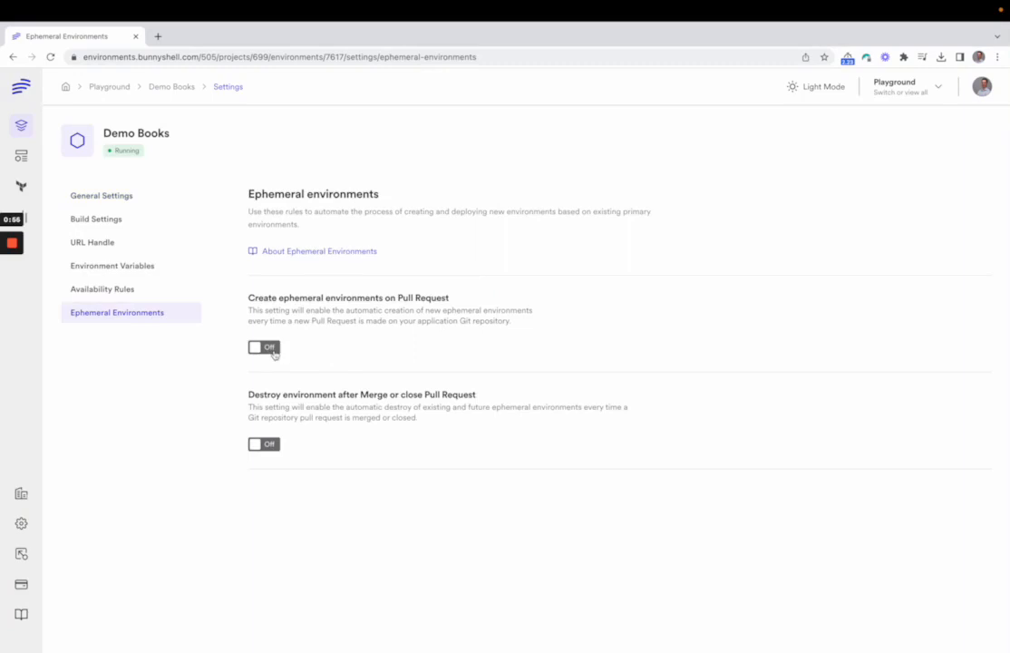
{"action": "left_click", "coordinate": [264, 347]}
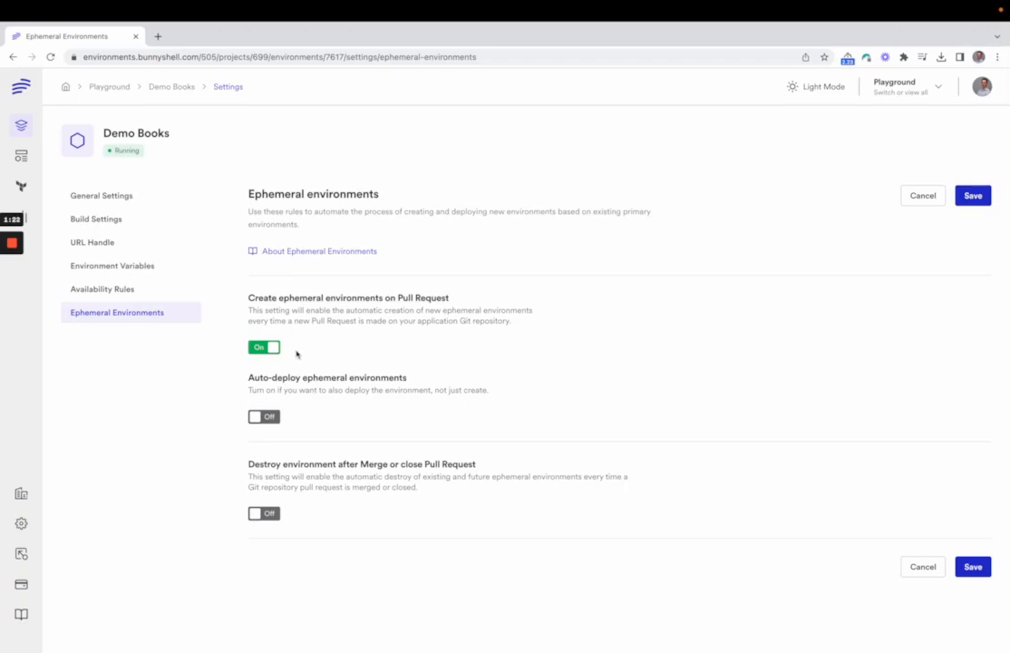
Step: Enable auto-deploying ephemeral environments to Dev cluster and destroying them after a pull request is merged or closed, and save the settings
{"action": "left_click", "coordinate": [273, 416]}
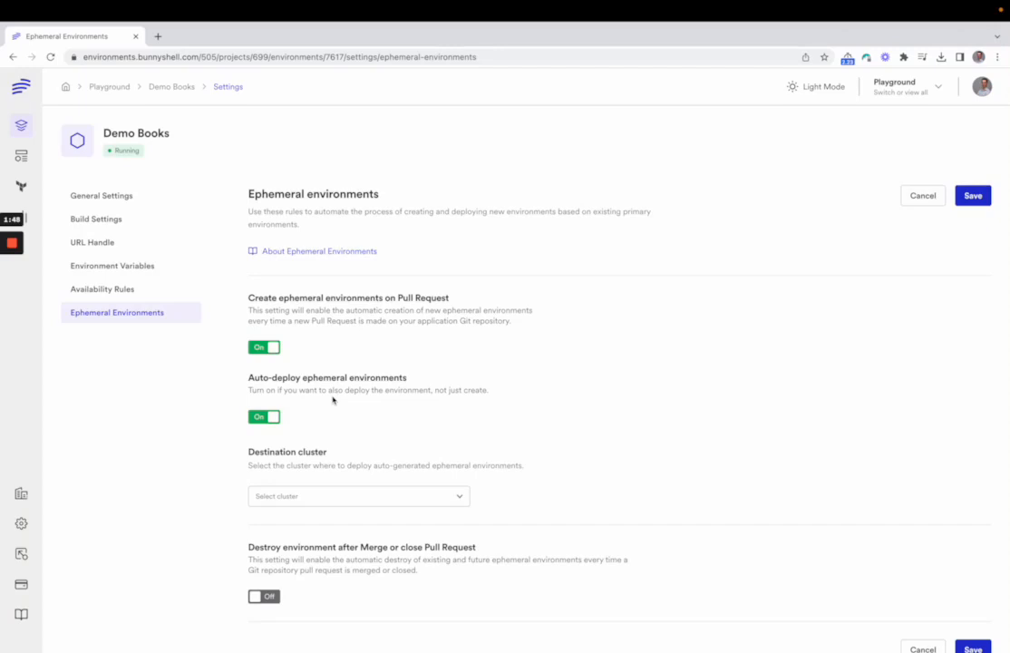
{"action": "left_click", "coordinate": [264, 417]}
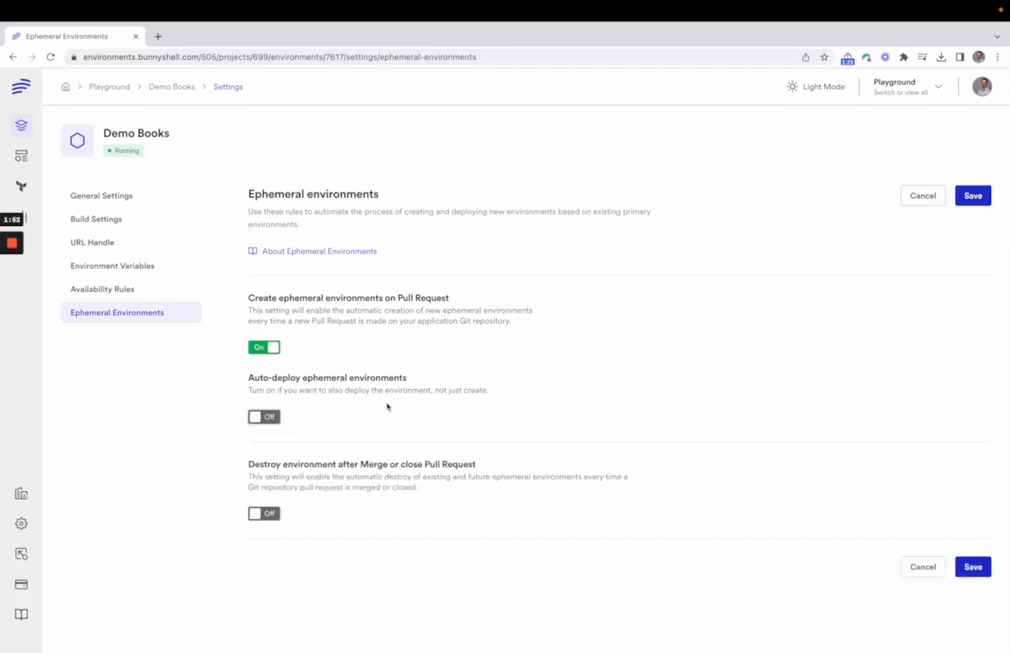
{"action": "left_click", "coordinate": [270, 419]}
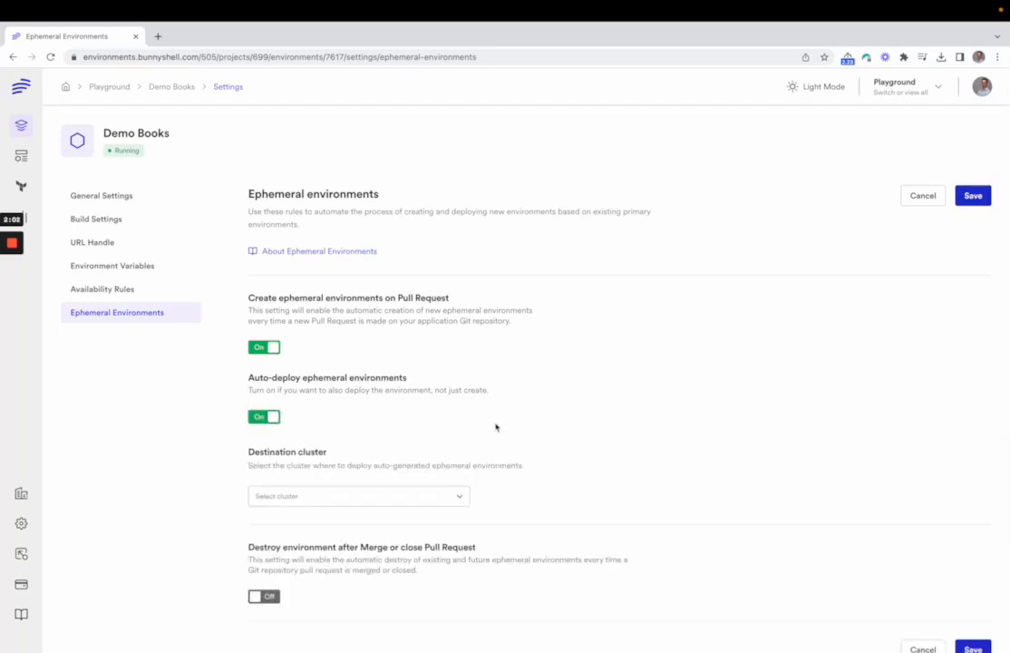
{"action": "left_click", "coordinate": [443, 500]}
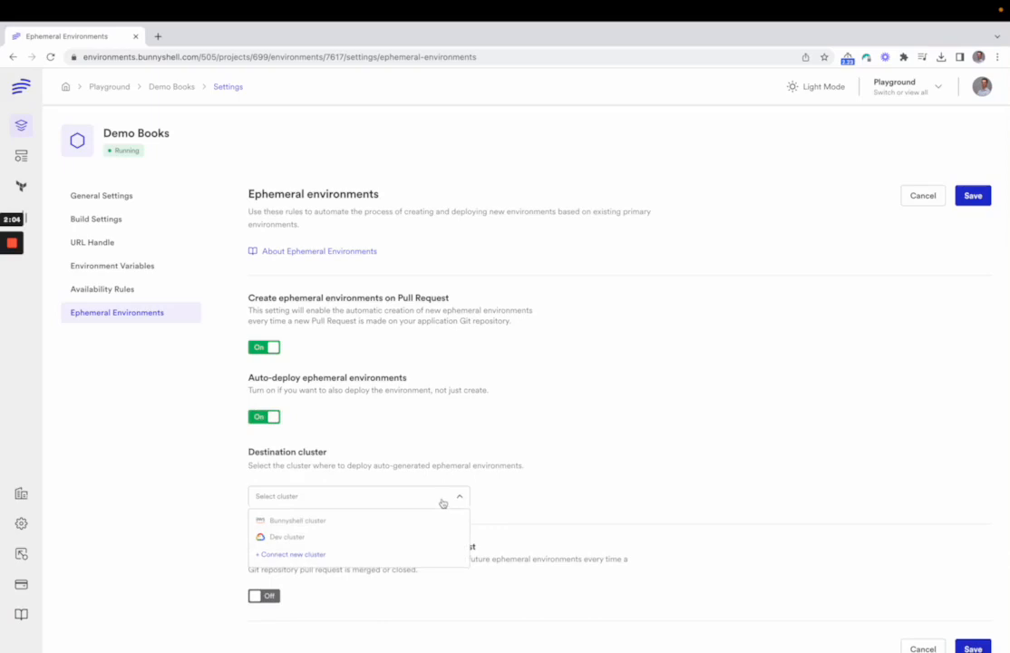
{"action": "left_click", "coordinate": [395, 537]}
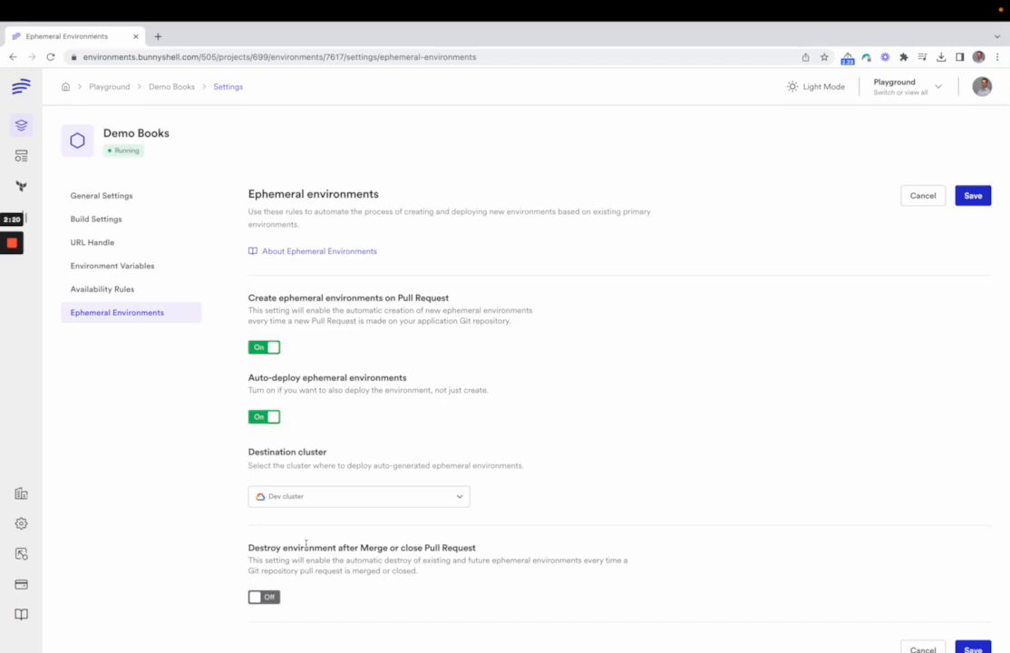
{"action": "left_click", "coordinate": [268, 596]}
{"action": "left_click", "coordinate": [970, 197]}
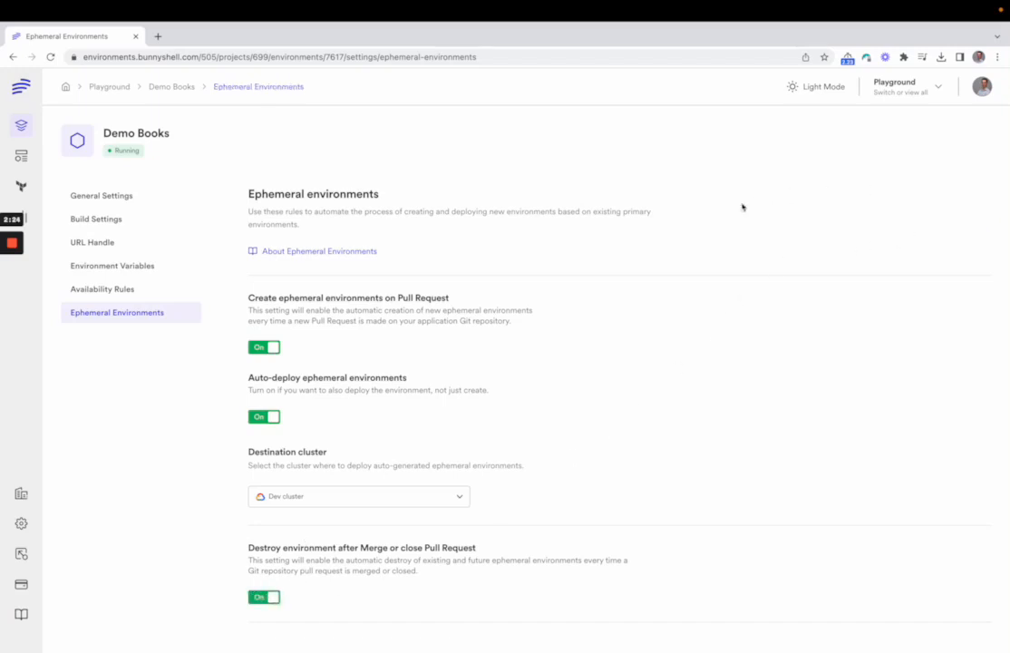
Step: From the Demo Books frontend component's commit, go to the demo-books repository on GitHub and start a new pull request
{"action": "left_click", "coordinate": [172, 86]}
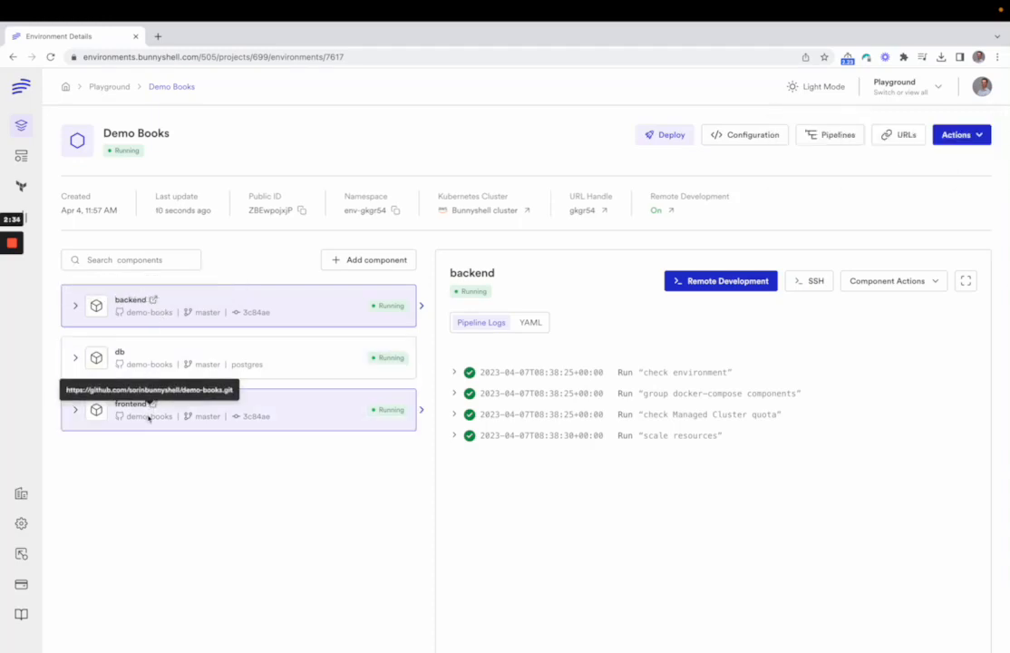
{"action": "left_click", "coordinate": [253, 416]}
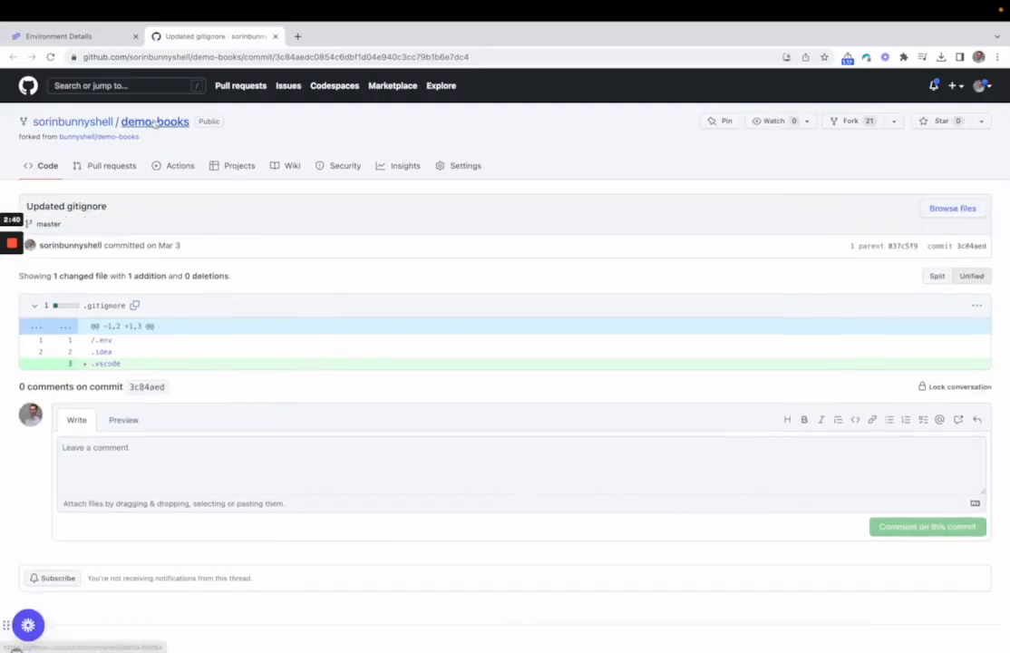
{"action": "left_click", "coordinate": [151, 124]}
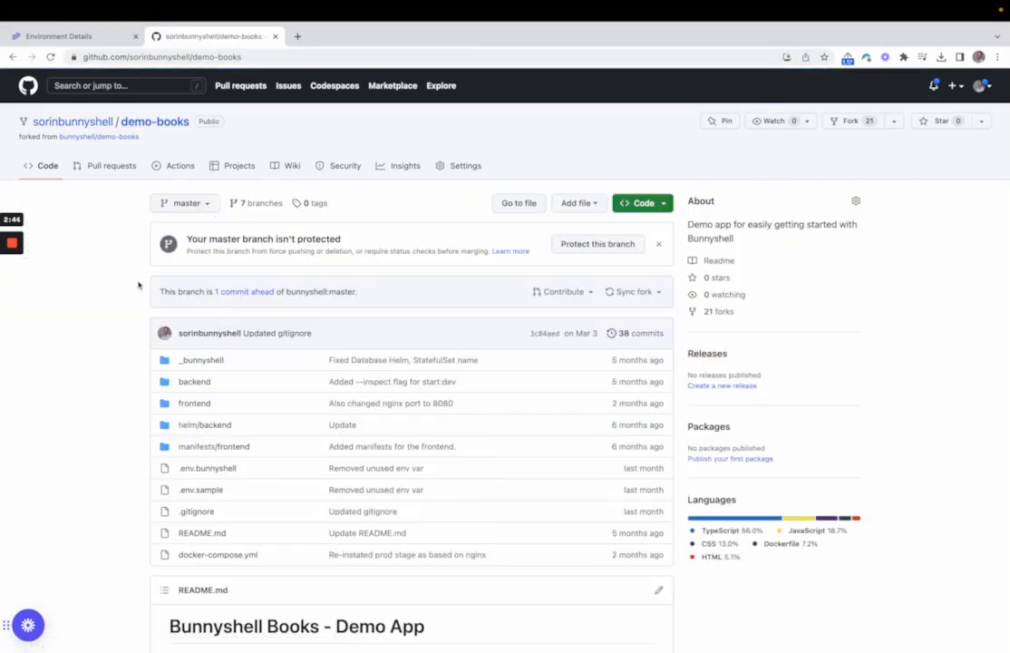
{"action": "left_click", "coordinate": [134, 169]}
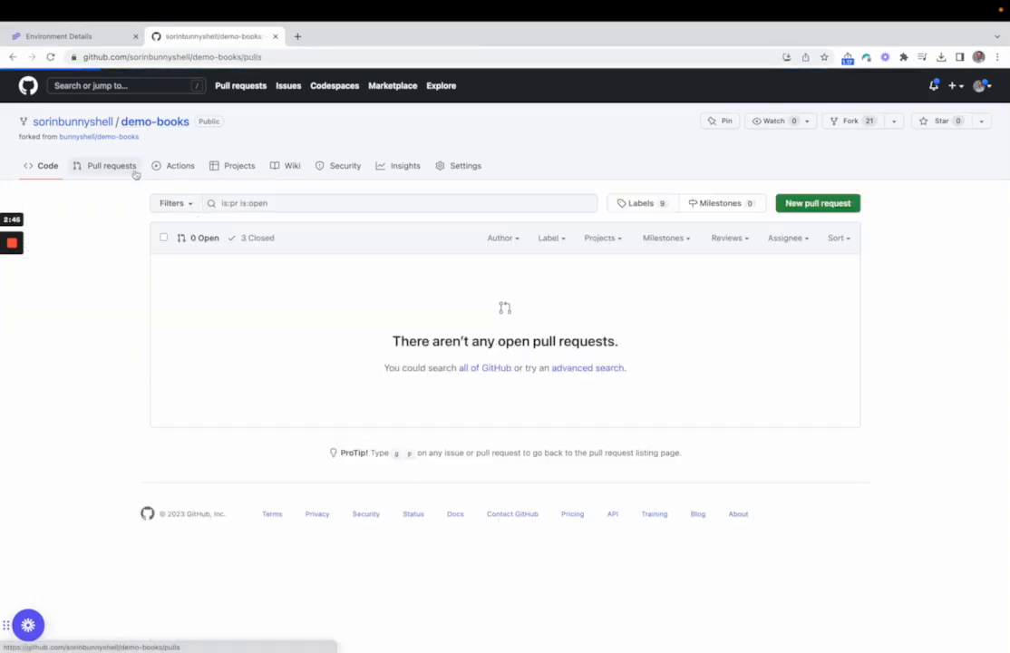
{"action": "left_click", "coordinate": [836, 204]}
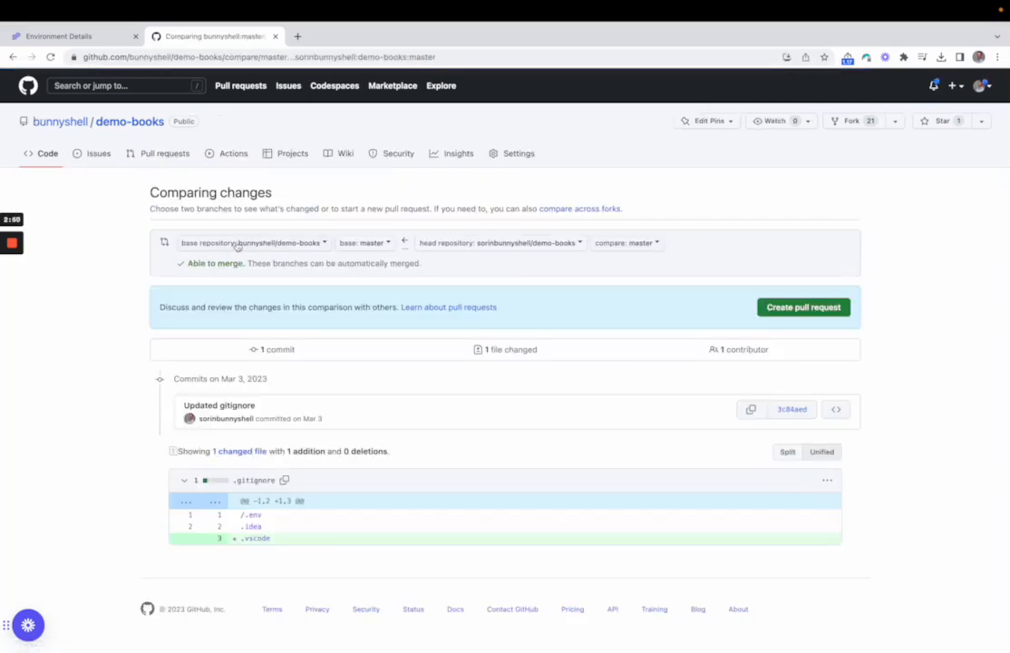
Step: Set the comparison's base repository to the demo-books fork and its compare branch to text-change
{"action": "left_click", "coordinate": [239, 243]}
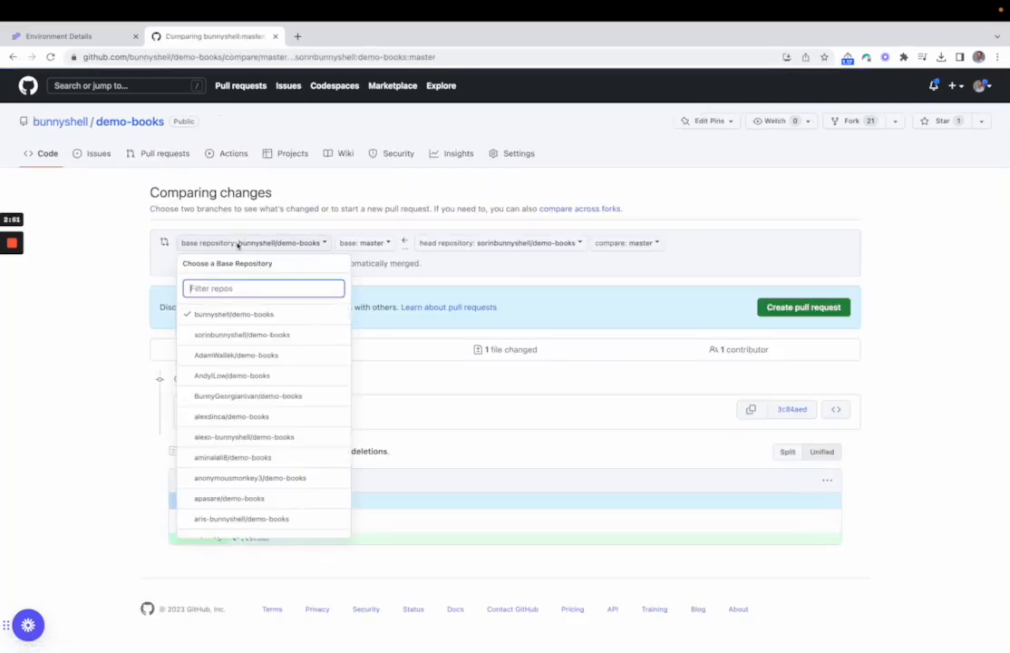
{"action": "left_click", "coordinate": [283, 334]}
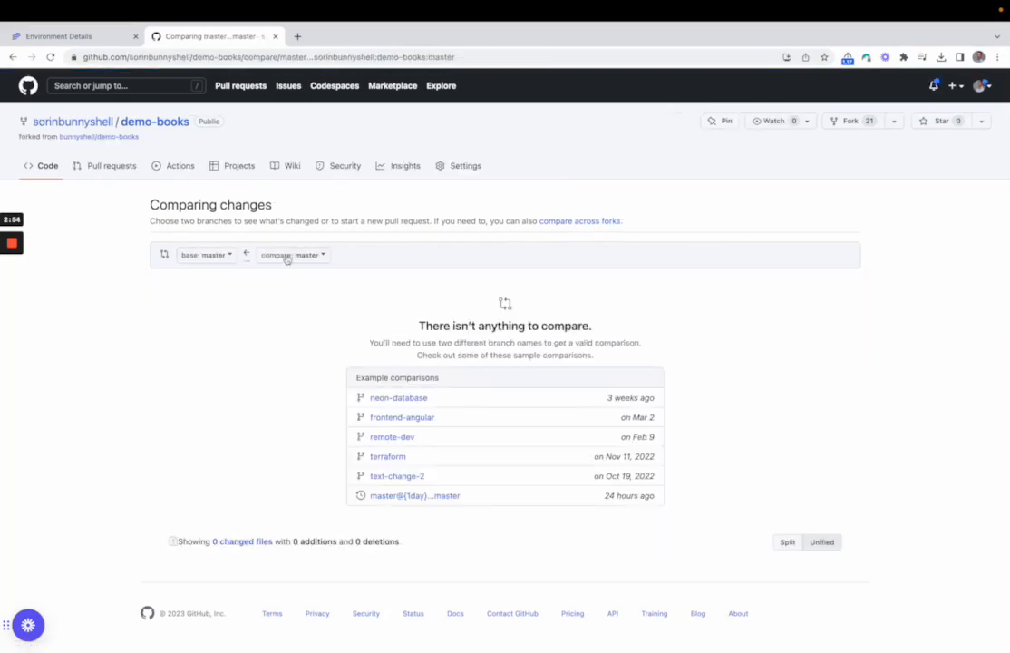
{"action": "left_click", "coordinate": [289, 256]}
{"action": "left_click", "coordinate": [356, 443]}
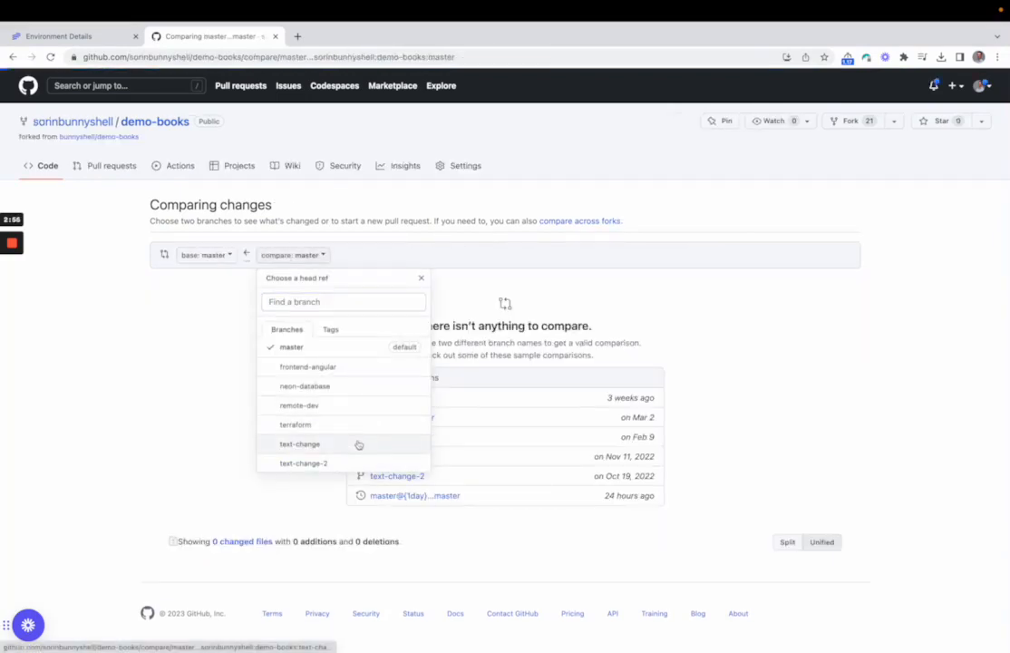
Step: Review the diff and create the "Changed text" pull request from text-change into master
{"action": "scroll", "coordinate": [345, 426], "scroll_direction": "down", "scroll_amount": 3}
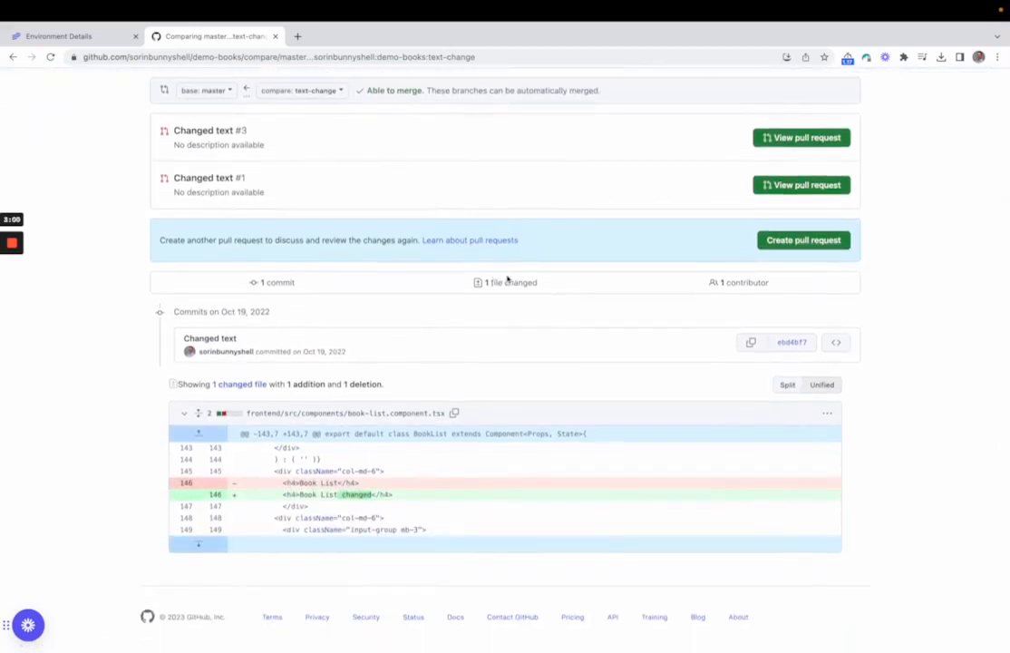
{"action": "scroll", "coordinate": [494, 279], "scroll_direction": "up", "scroll_amount": 2}
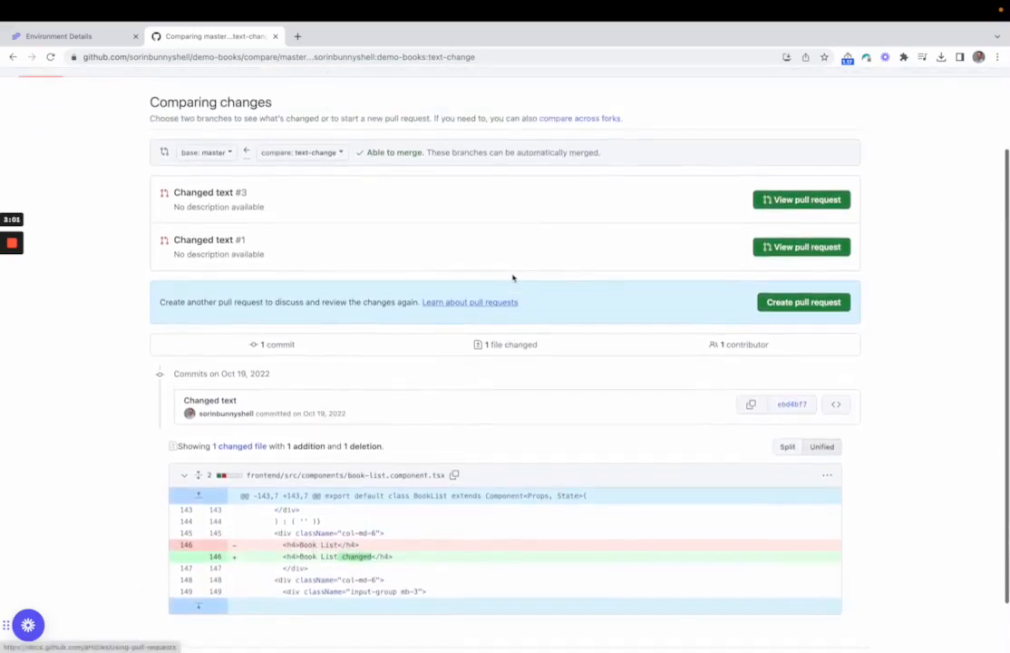
{"action": "left_click", "coordinate": [800, 302]}
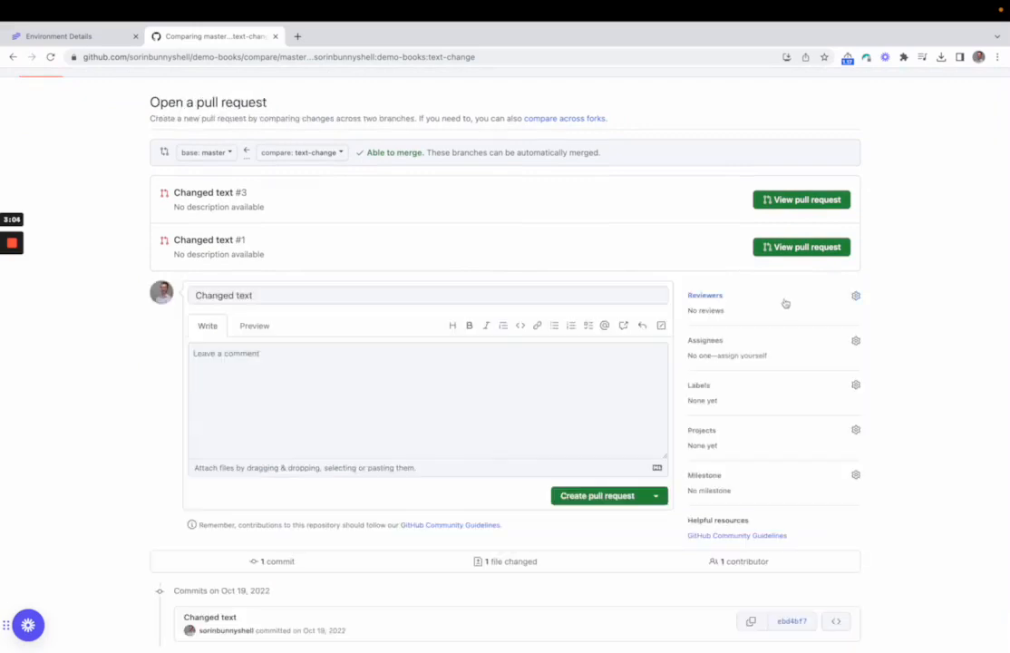
{"action": "left_click", "coordinate": [614, 496]}
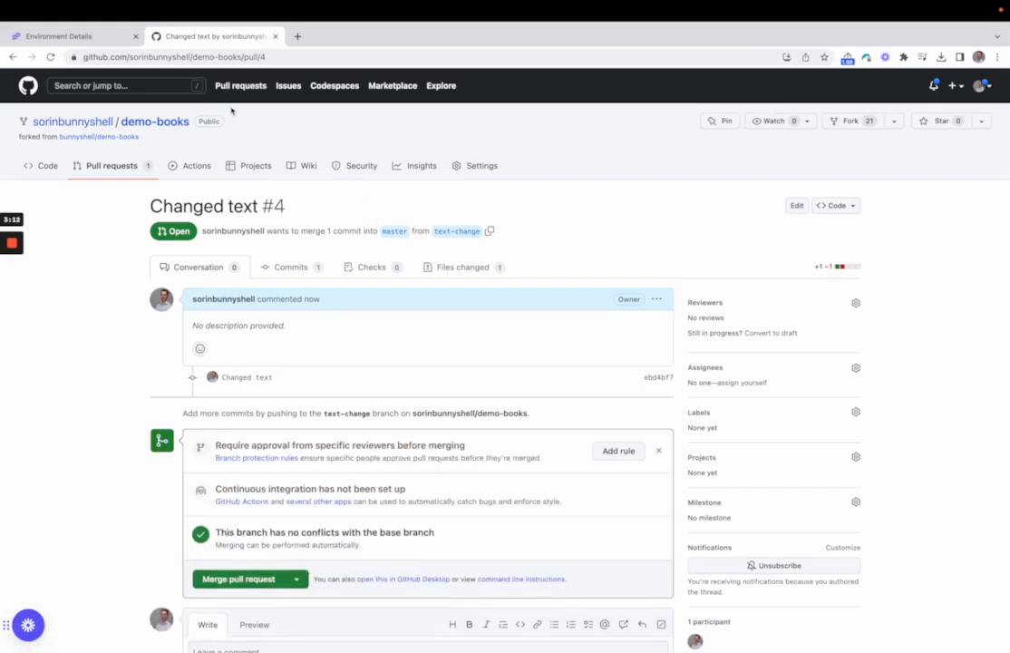
Step: Switch to Bunnyshell and check the Playground environments list and the branches used by the primary Demo Books components
{"action": "left_click", "coordinate": [116, 37]}
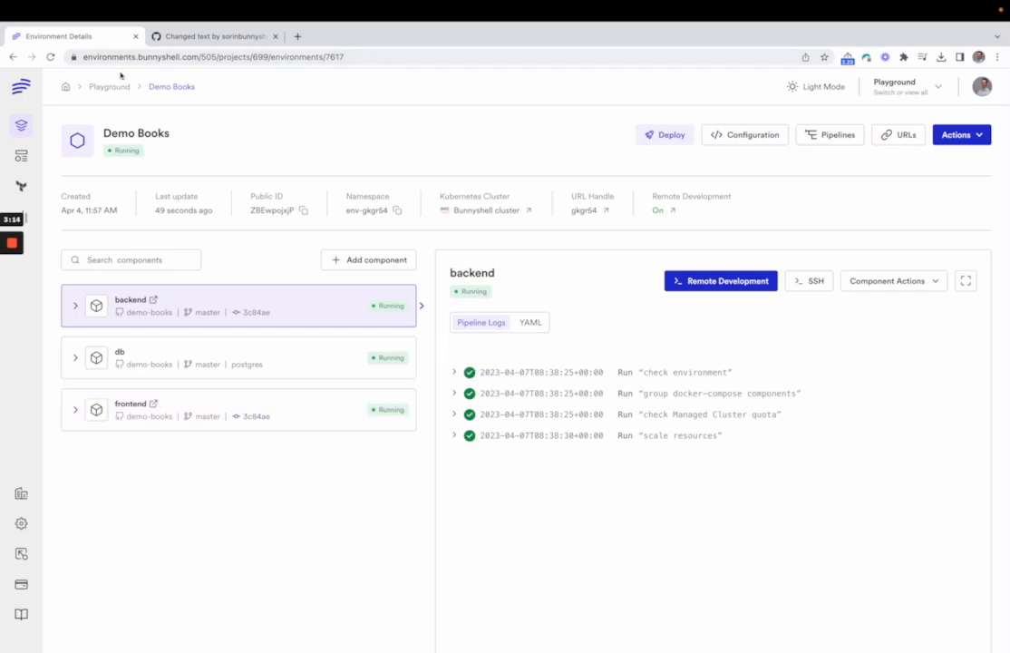
{"action": "left_click", "coordinate": [119, 86]}
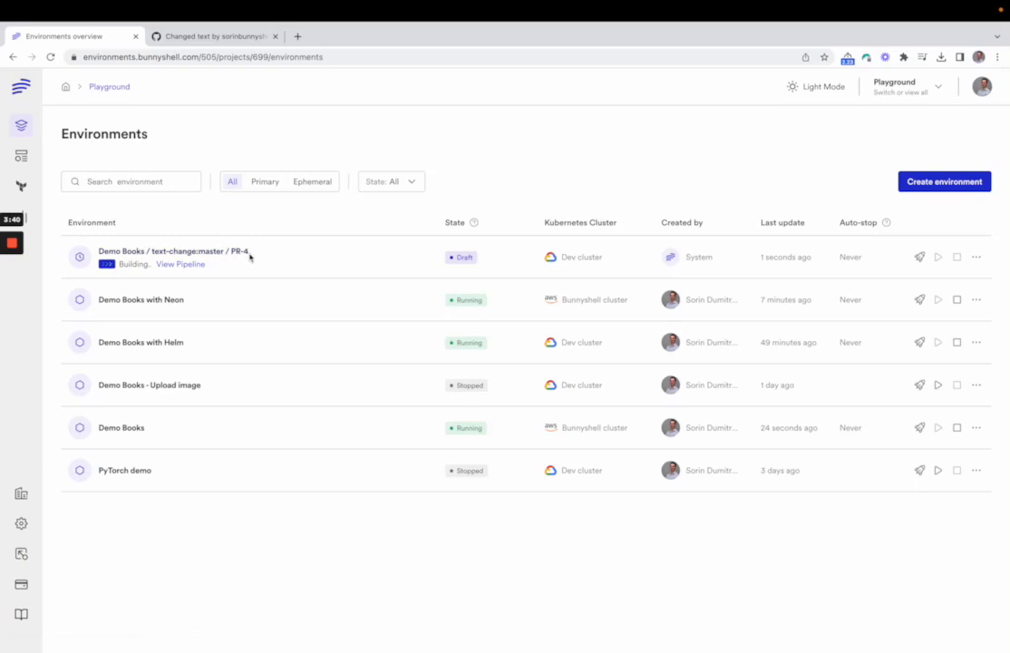
{"action": "left_click", "coordinate": [140, 430]}
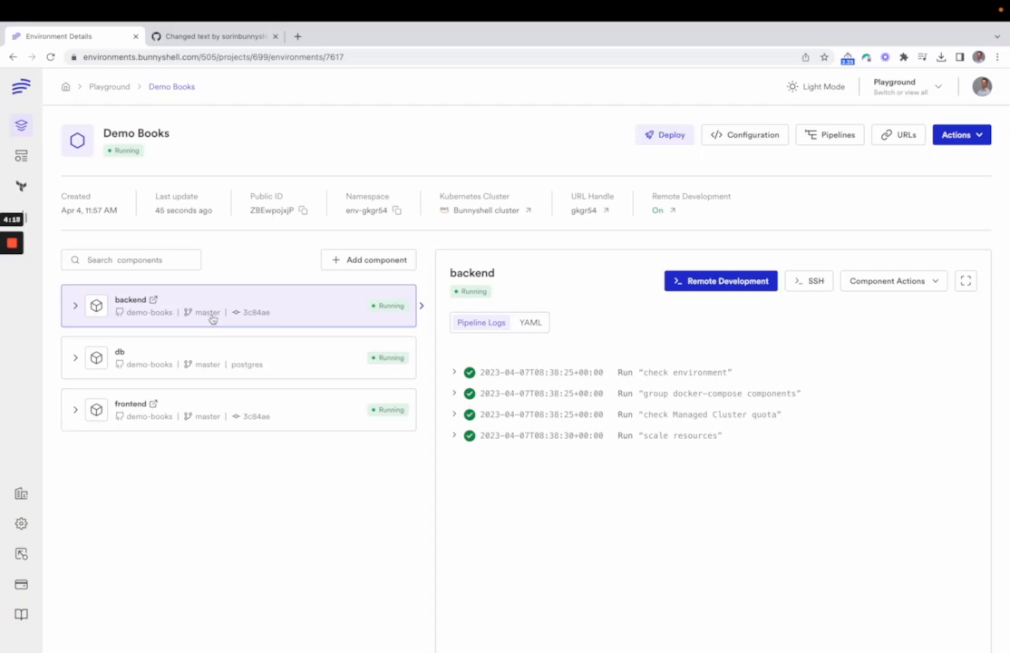
{"action": "left_click", "coordinate": [107, 87]}
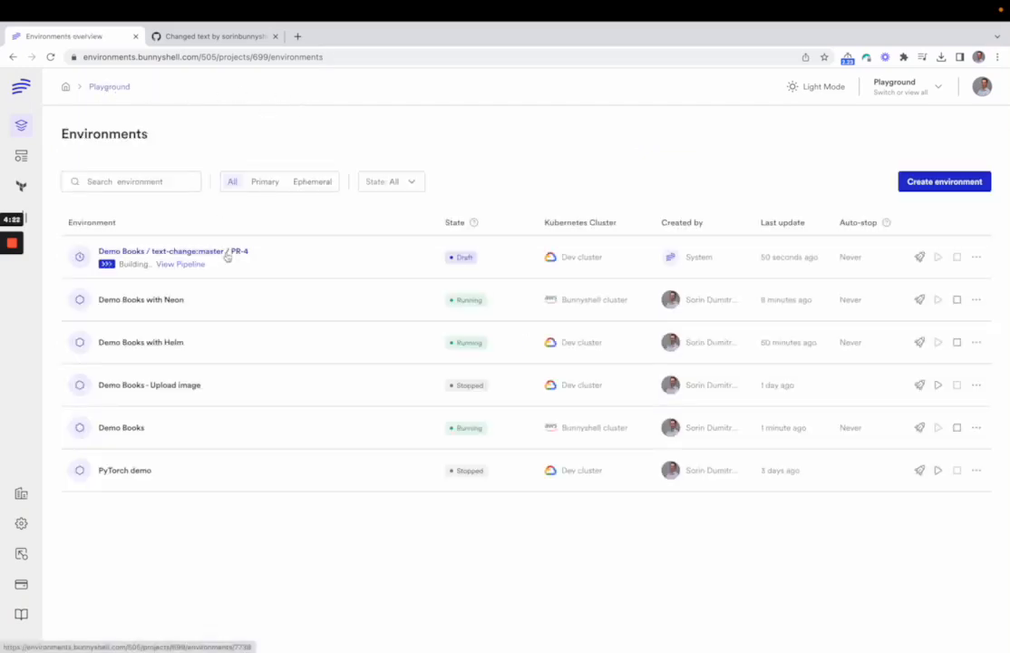
Step: Open the frontend component of the Demo Books / text-change:master / PR-4 environment and check the heading on its deployed page
{"action": "left_click", "coordinate": [226, 256]}
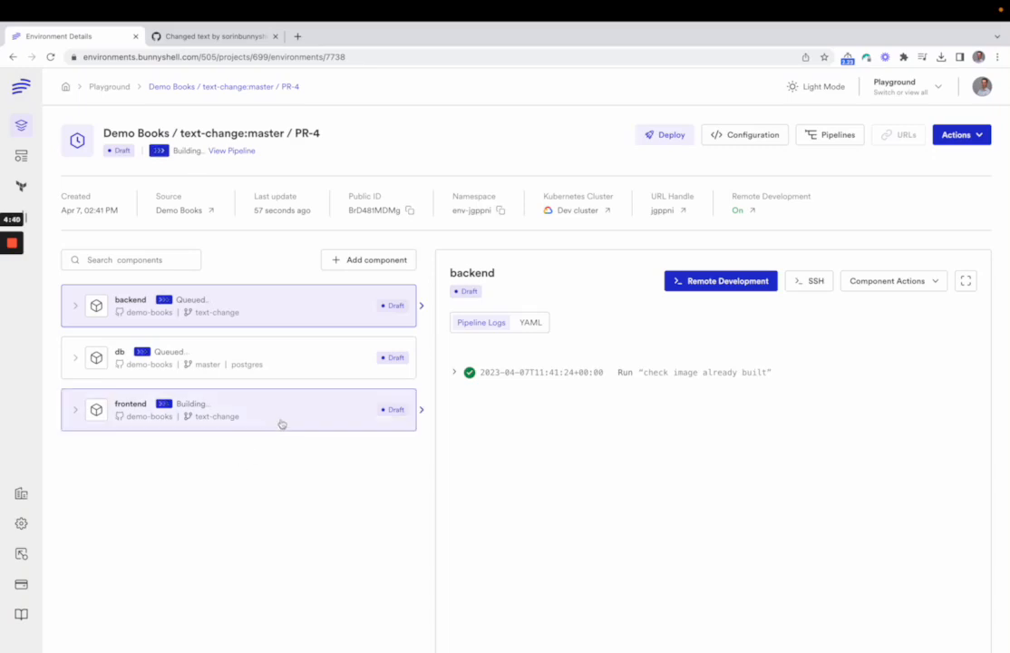
{"action": "left_click", "coordinate": [249, 410]}
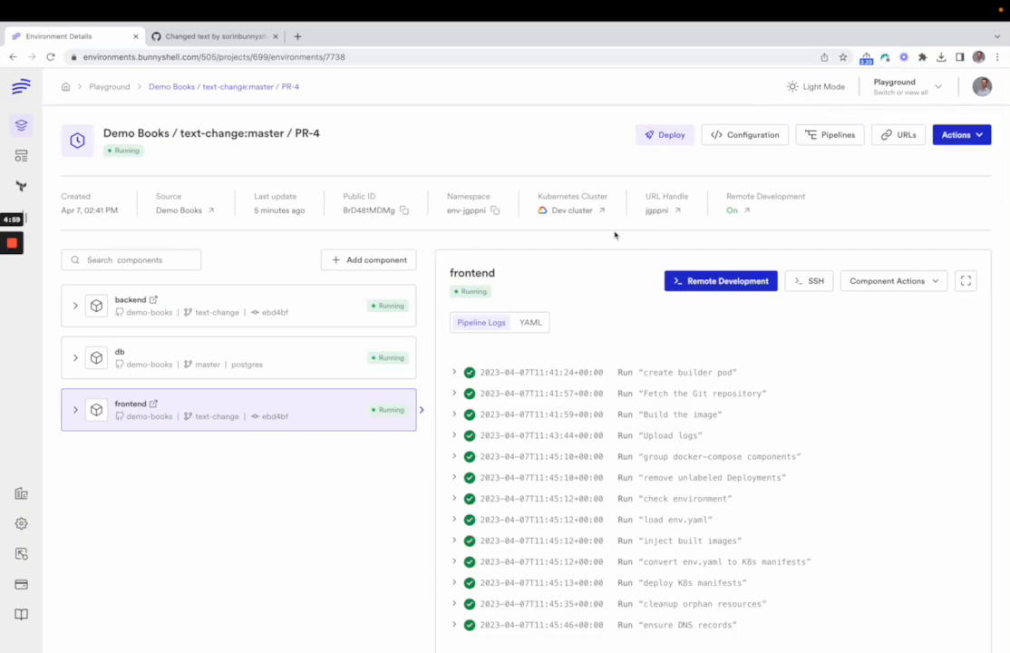
{"action": "left_click", "coordinate": [153, 405]}
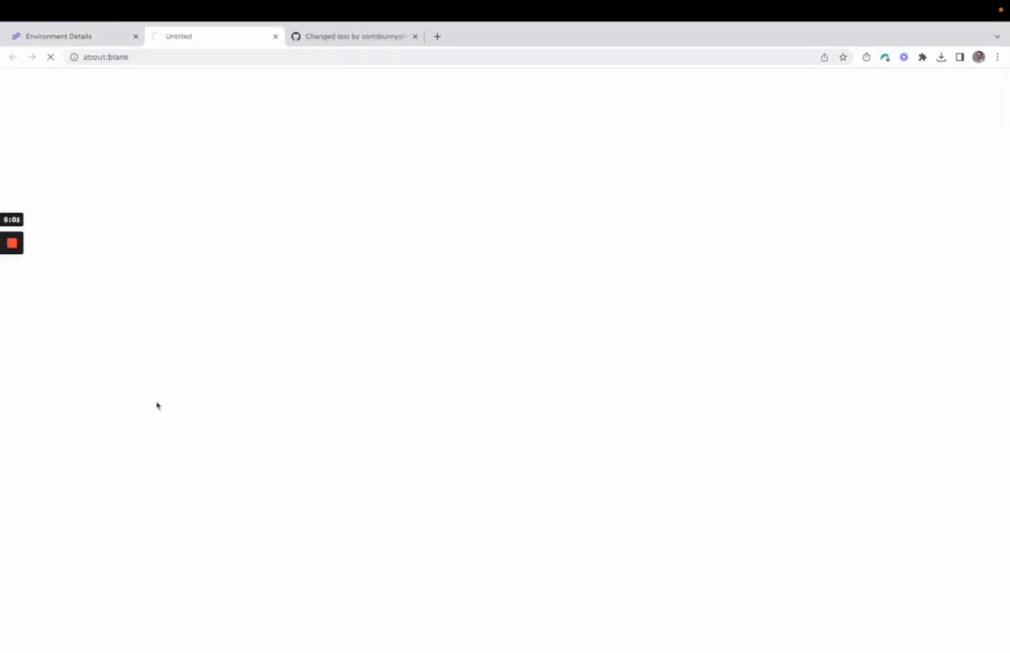
{"action": "double_click", "coordinate": [309, 197]}
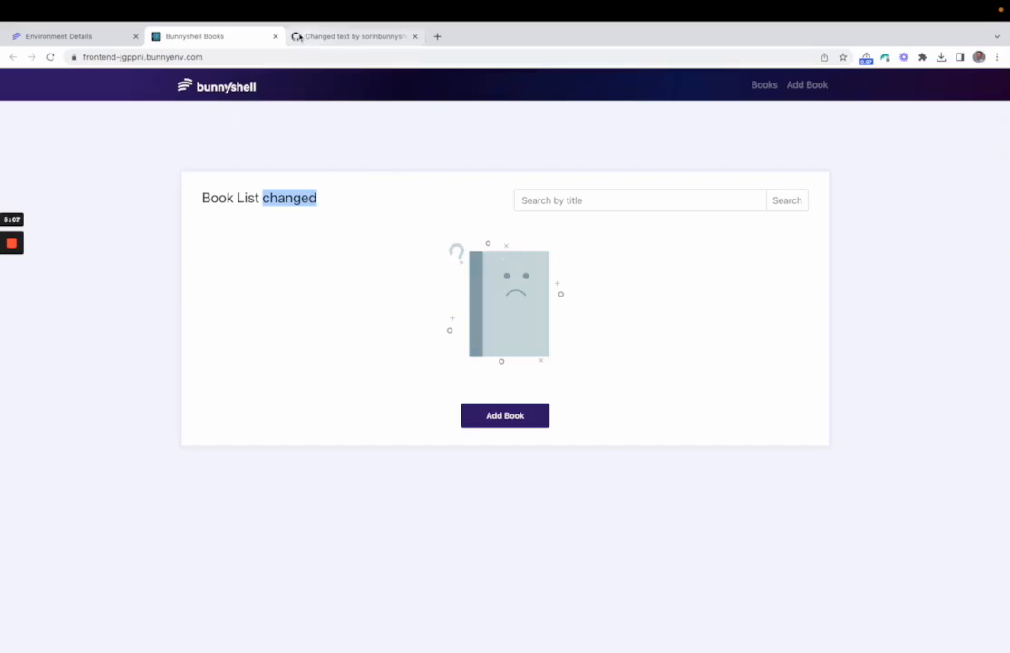
Step: Check the environment links posted on GitHub pull request #4, open the frontend link, and return to the pull request
{"action": "left_click", "coordinate": [315, 37]}
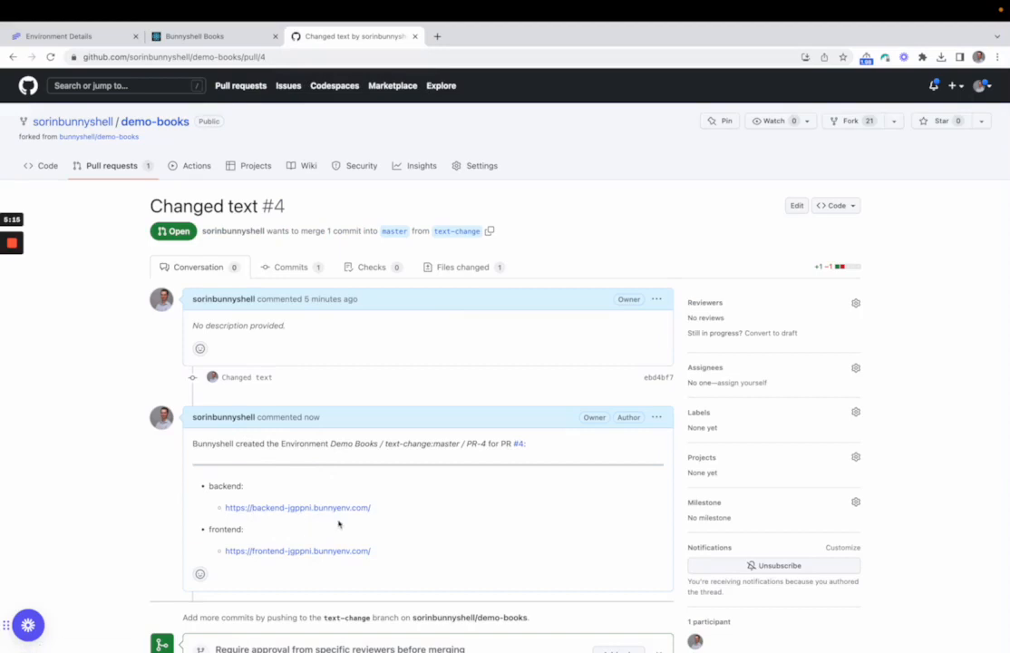
{"action": "left_click", "coordinate": [336, 550]}
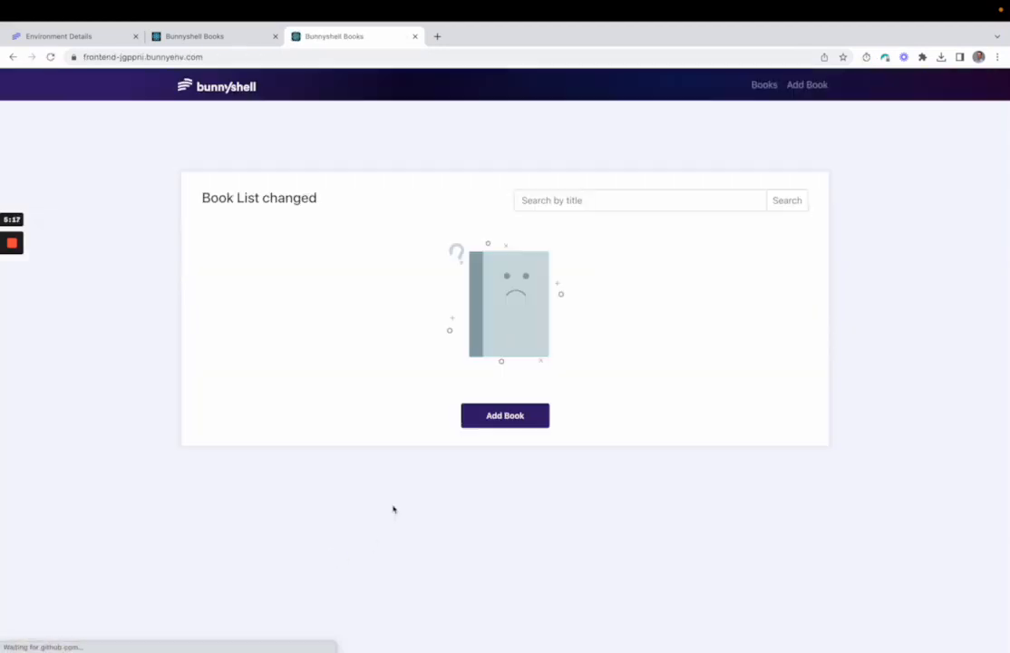
{"action": "left_click", "coordinate": [15, 57]}
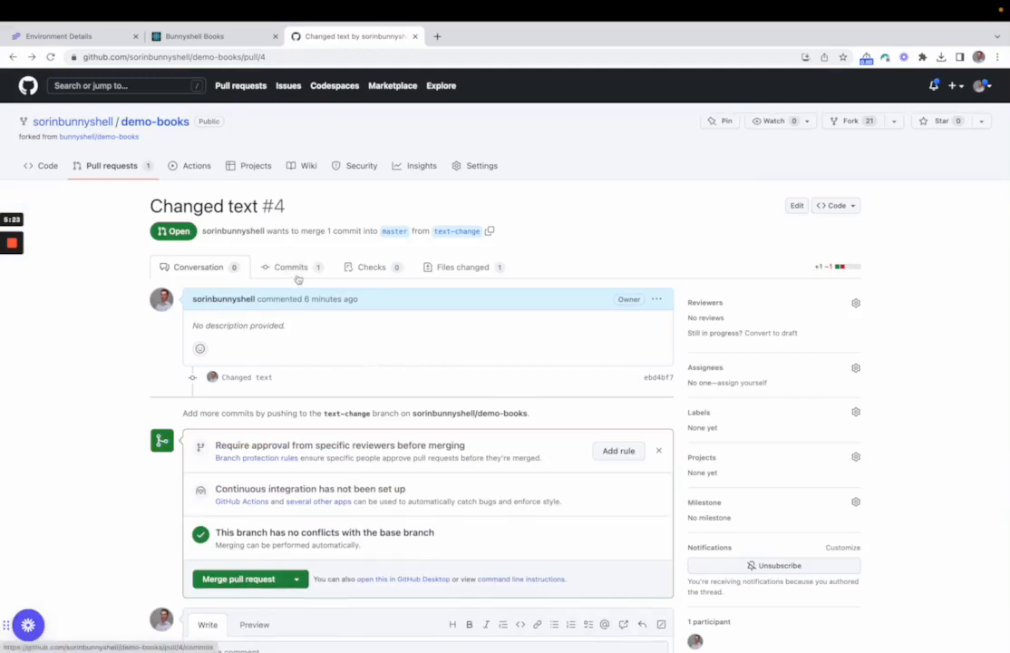
Step: Look through pull request #4, then load it again from the repository's pull request list to check for Bunnyshell's environment comment
{"action": "scroll", "coordinate": [297, 279], "scroll_direction": "down", "scroll_amount": 3}
{"action": "scroll", "coordinate": [268, 253], "scroll_direction": "up", "scroll_amount": 3}
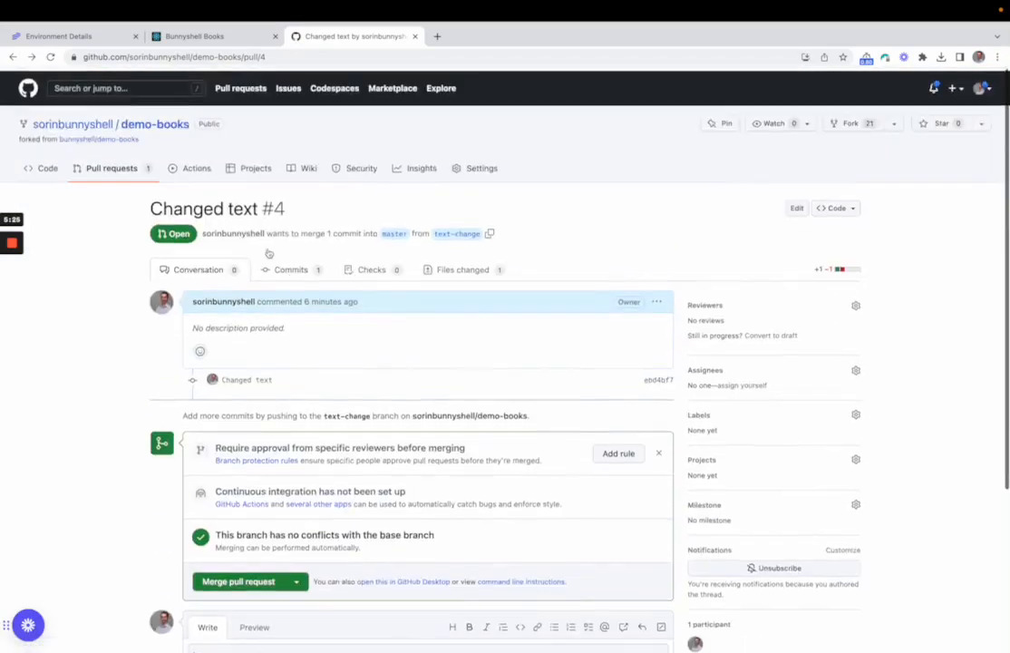
{"action": "left_click", "coordinate": [111, 168]}
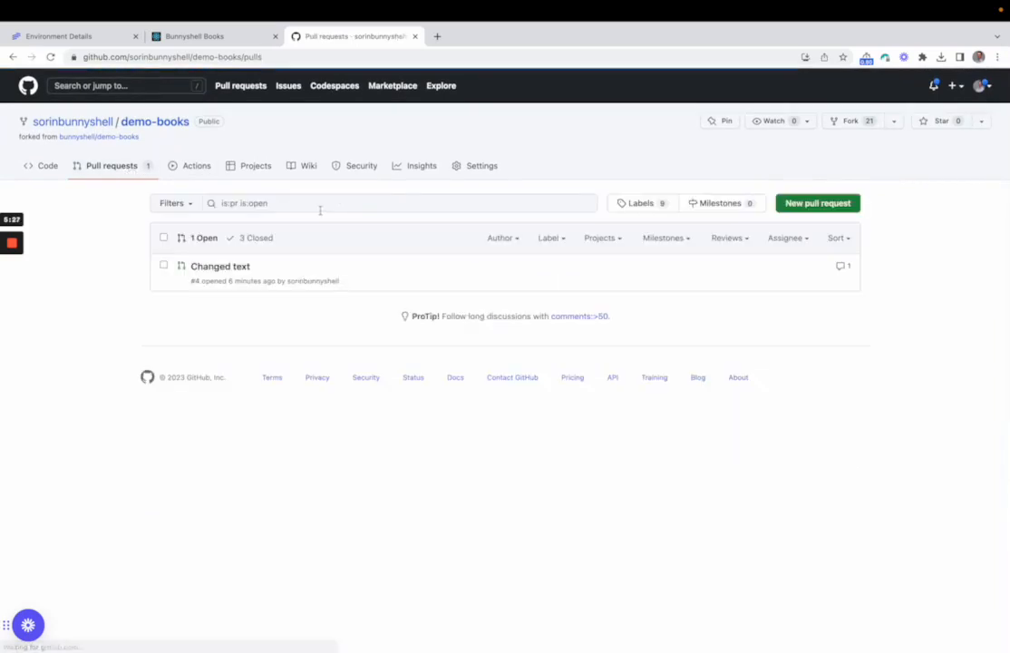
{"action": "left_click", "coordinate": [223, 269]}
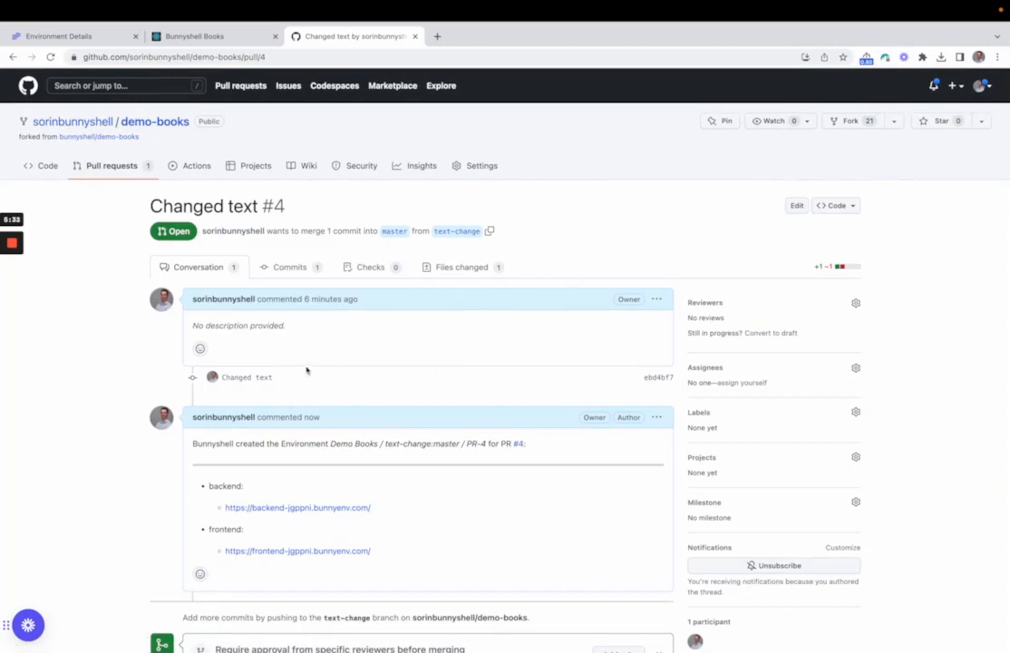
Step: Close the "Changed text" pull request #4 without merging it, and close its GitHub page
{"action": "scroll", "coordinate": [439, 368], "scroll_direction": "down", "scroll_amount": 10}
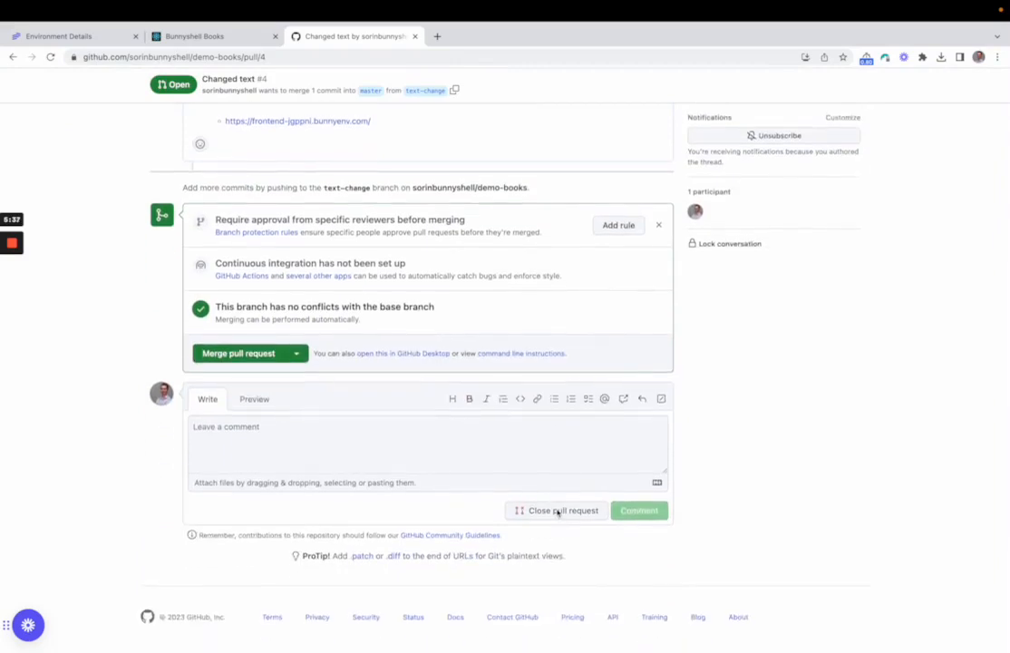
{"action": "left_click", "coordinate": [557, 512]}
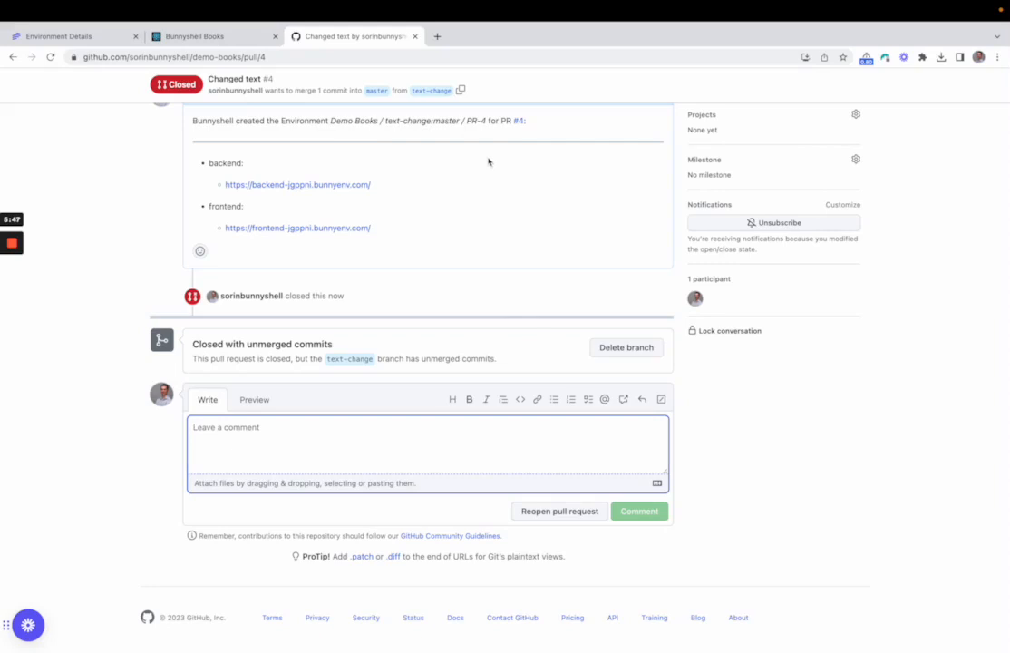
{"action": "left_click", "coordinate": [416, 36]}
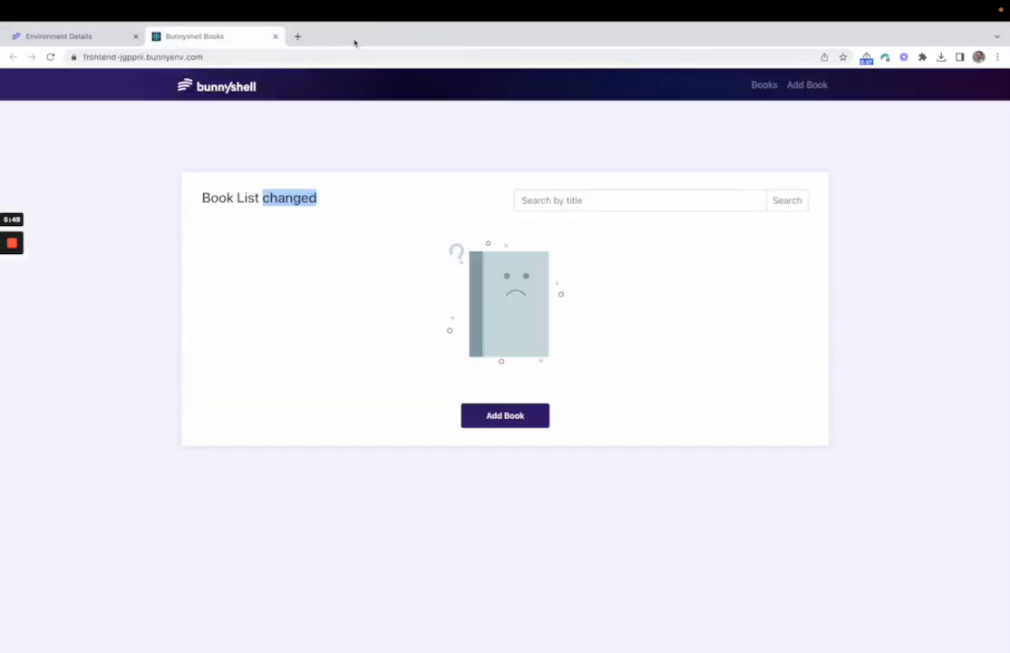
Step: Check the PR-4 environment's status in Bunnyshell, reload its deployed frontend page to test availability, and close that page
{"action": "left_click", "coordinate": [105, 43]}
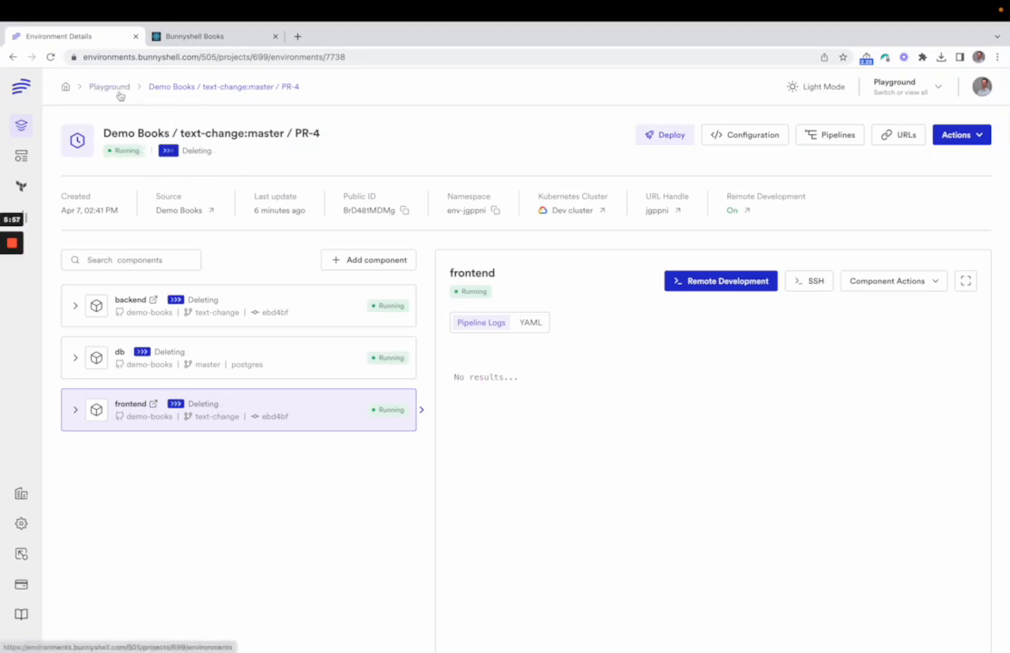
{"action": "left_click", "coordinate": [205, 40]}
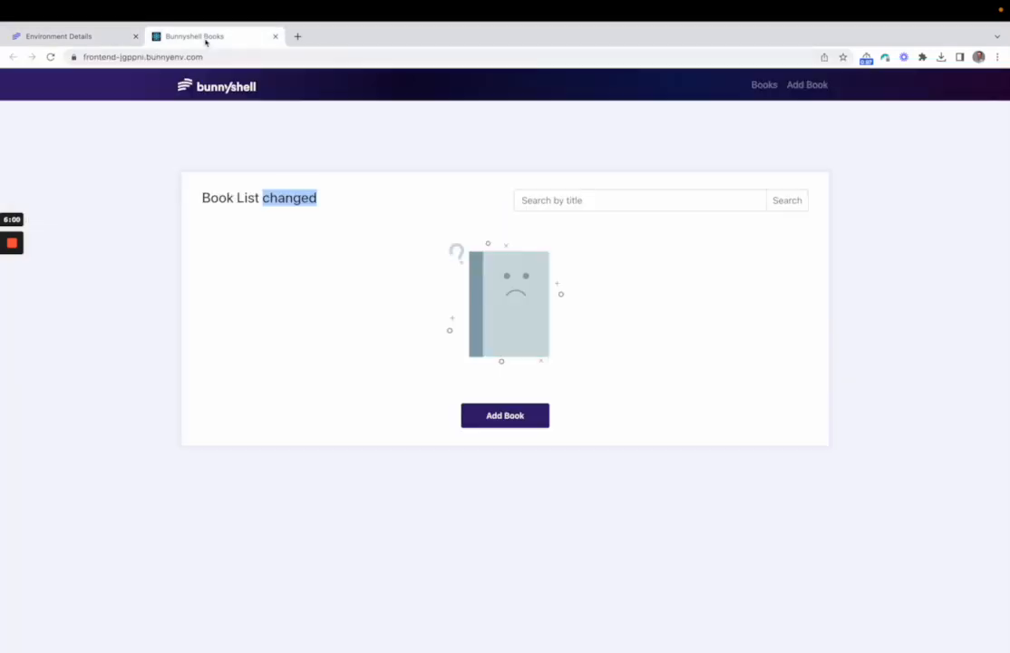
{"action": "left_click", "coordinate": [51, 57]}
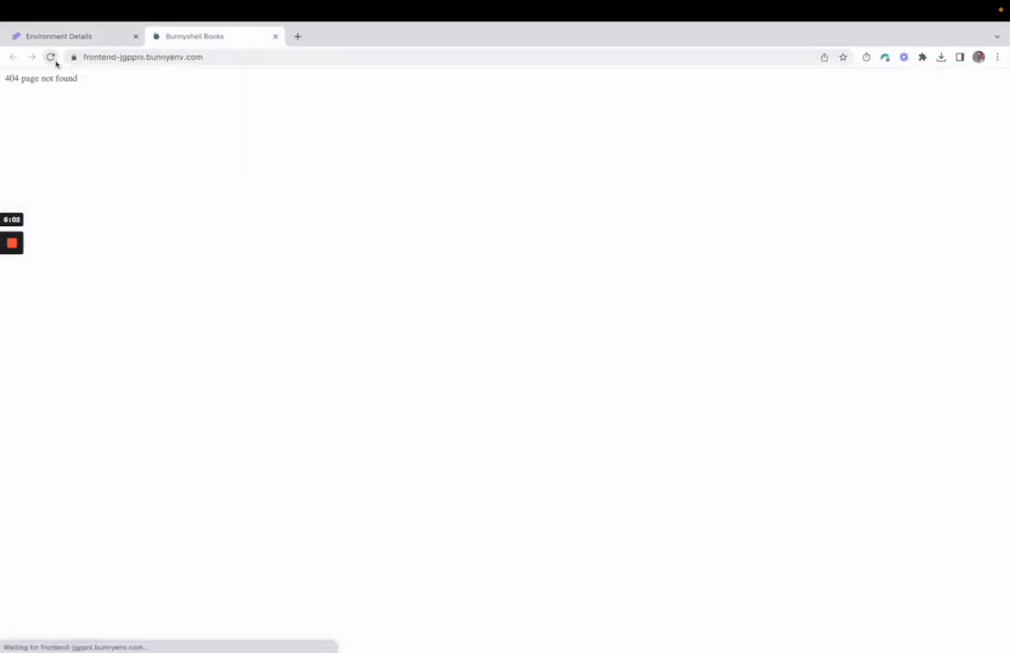
{"action": "left_click", "coordinate": [275, 37]}
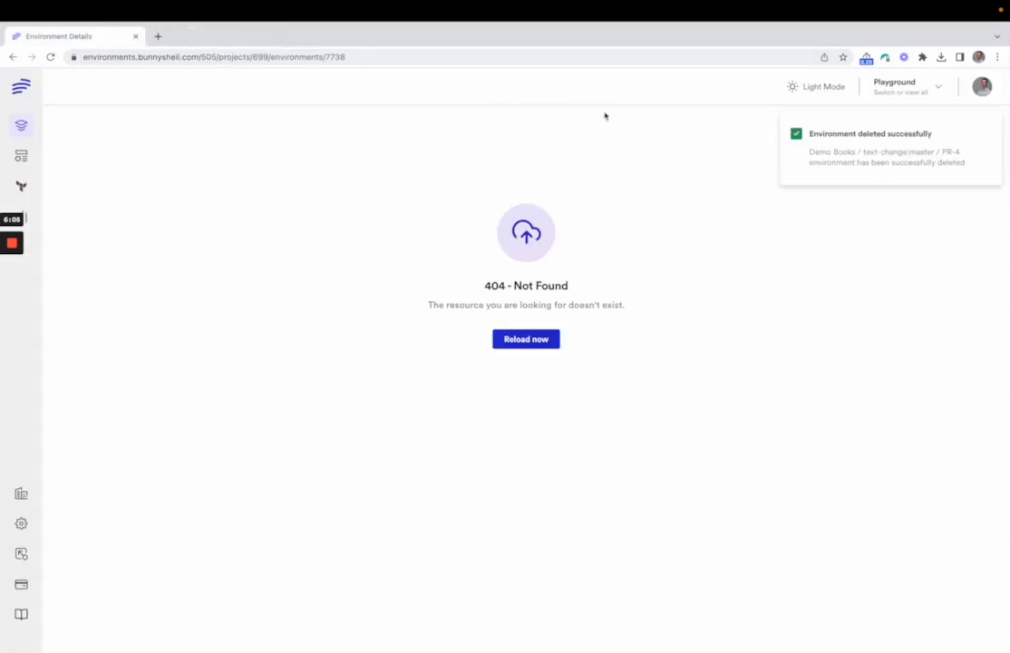